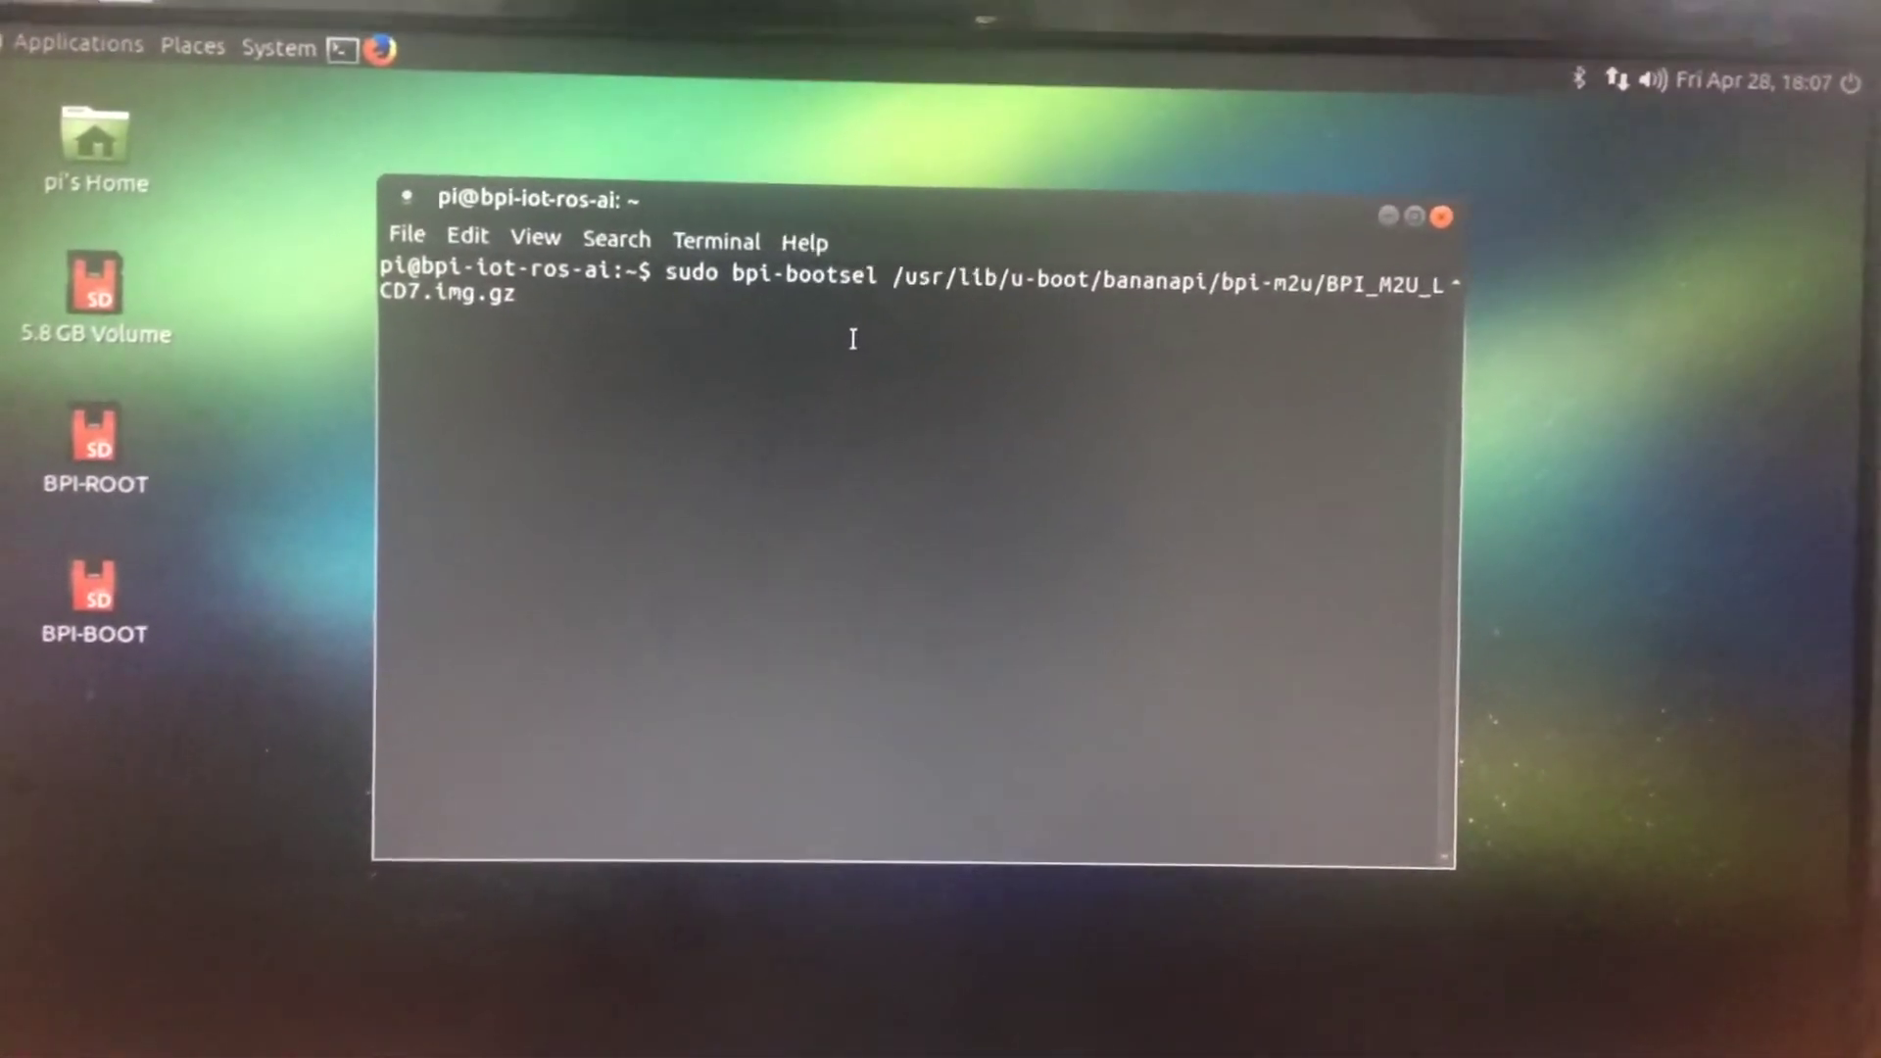
- Run bpi-bootsel with sudo to write the LCD7 boot image to /dev/mmcblk0
key(Return)
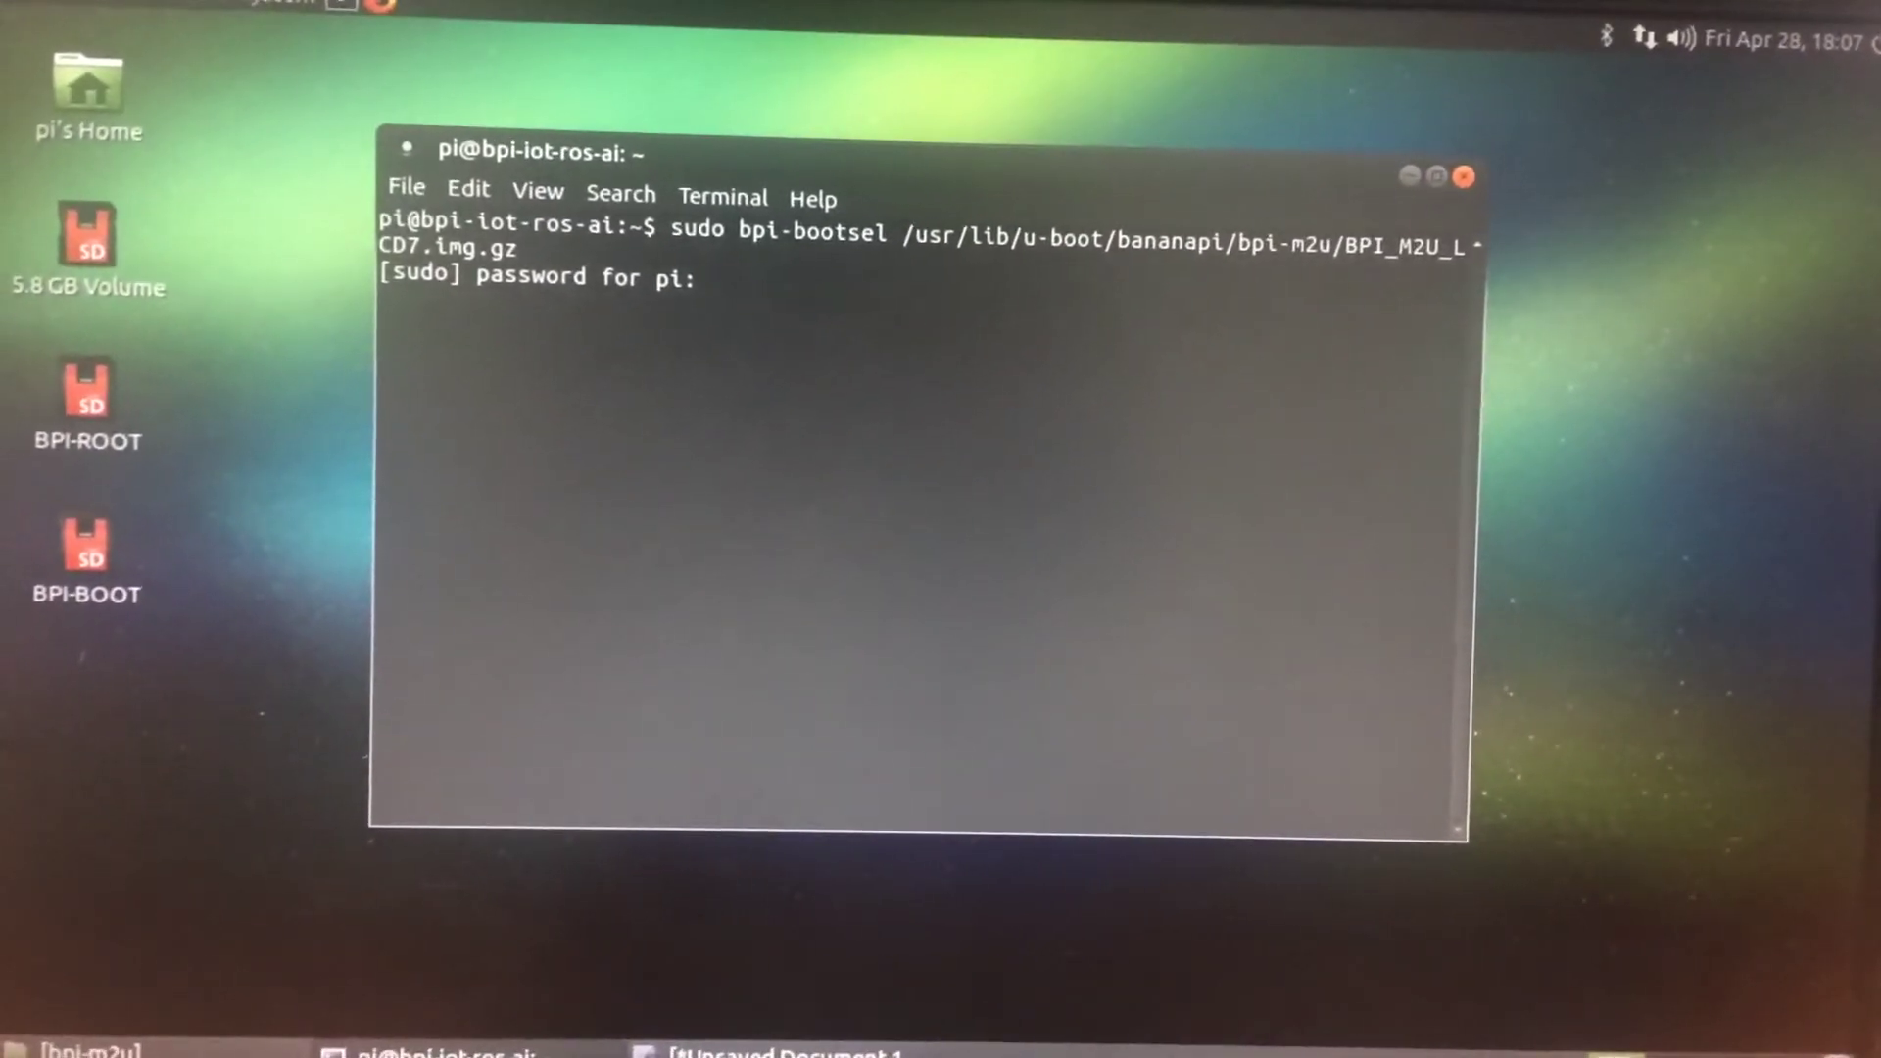
key(Return)
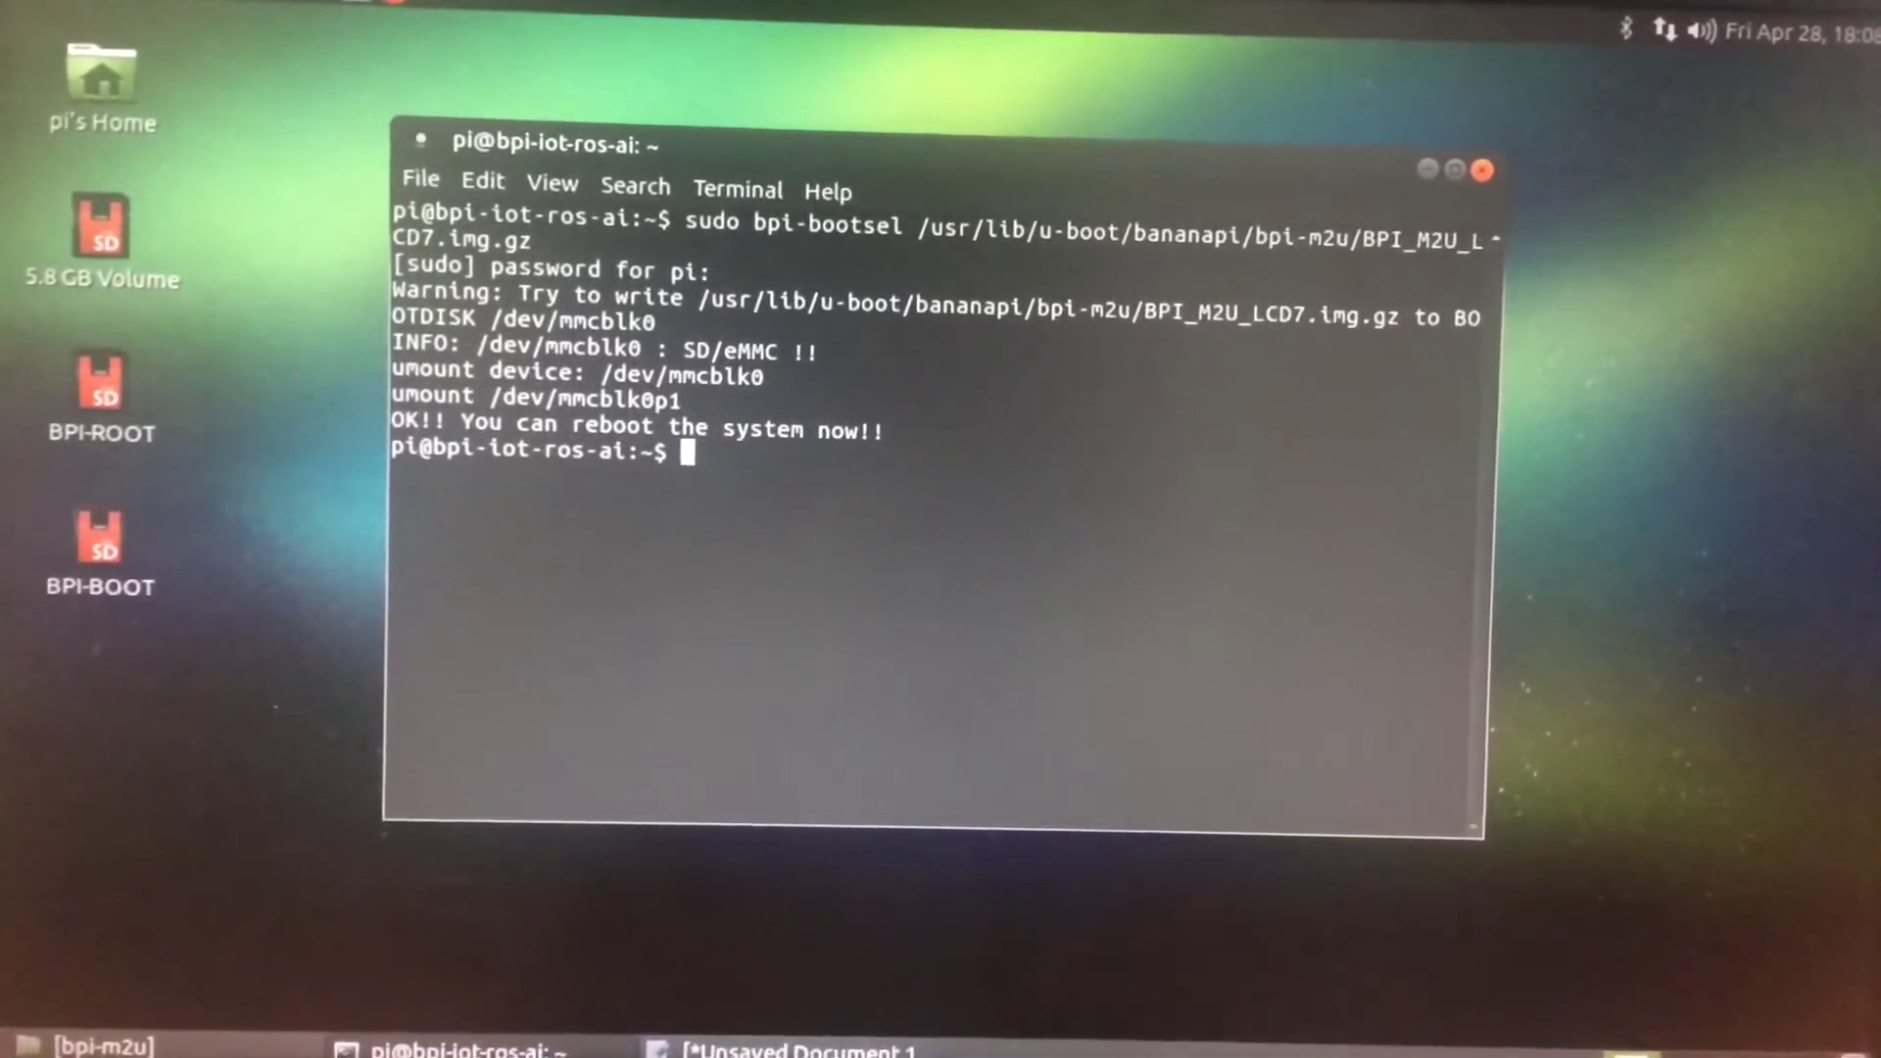
text(halt)
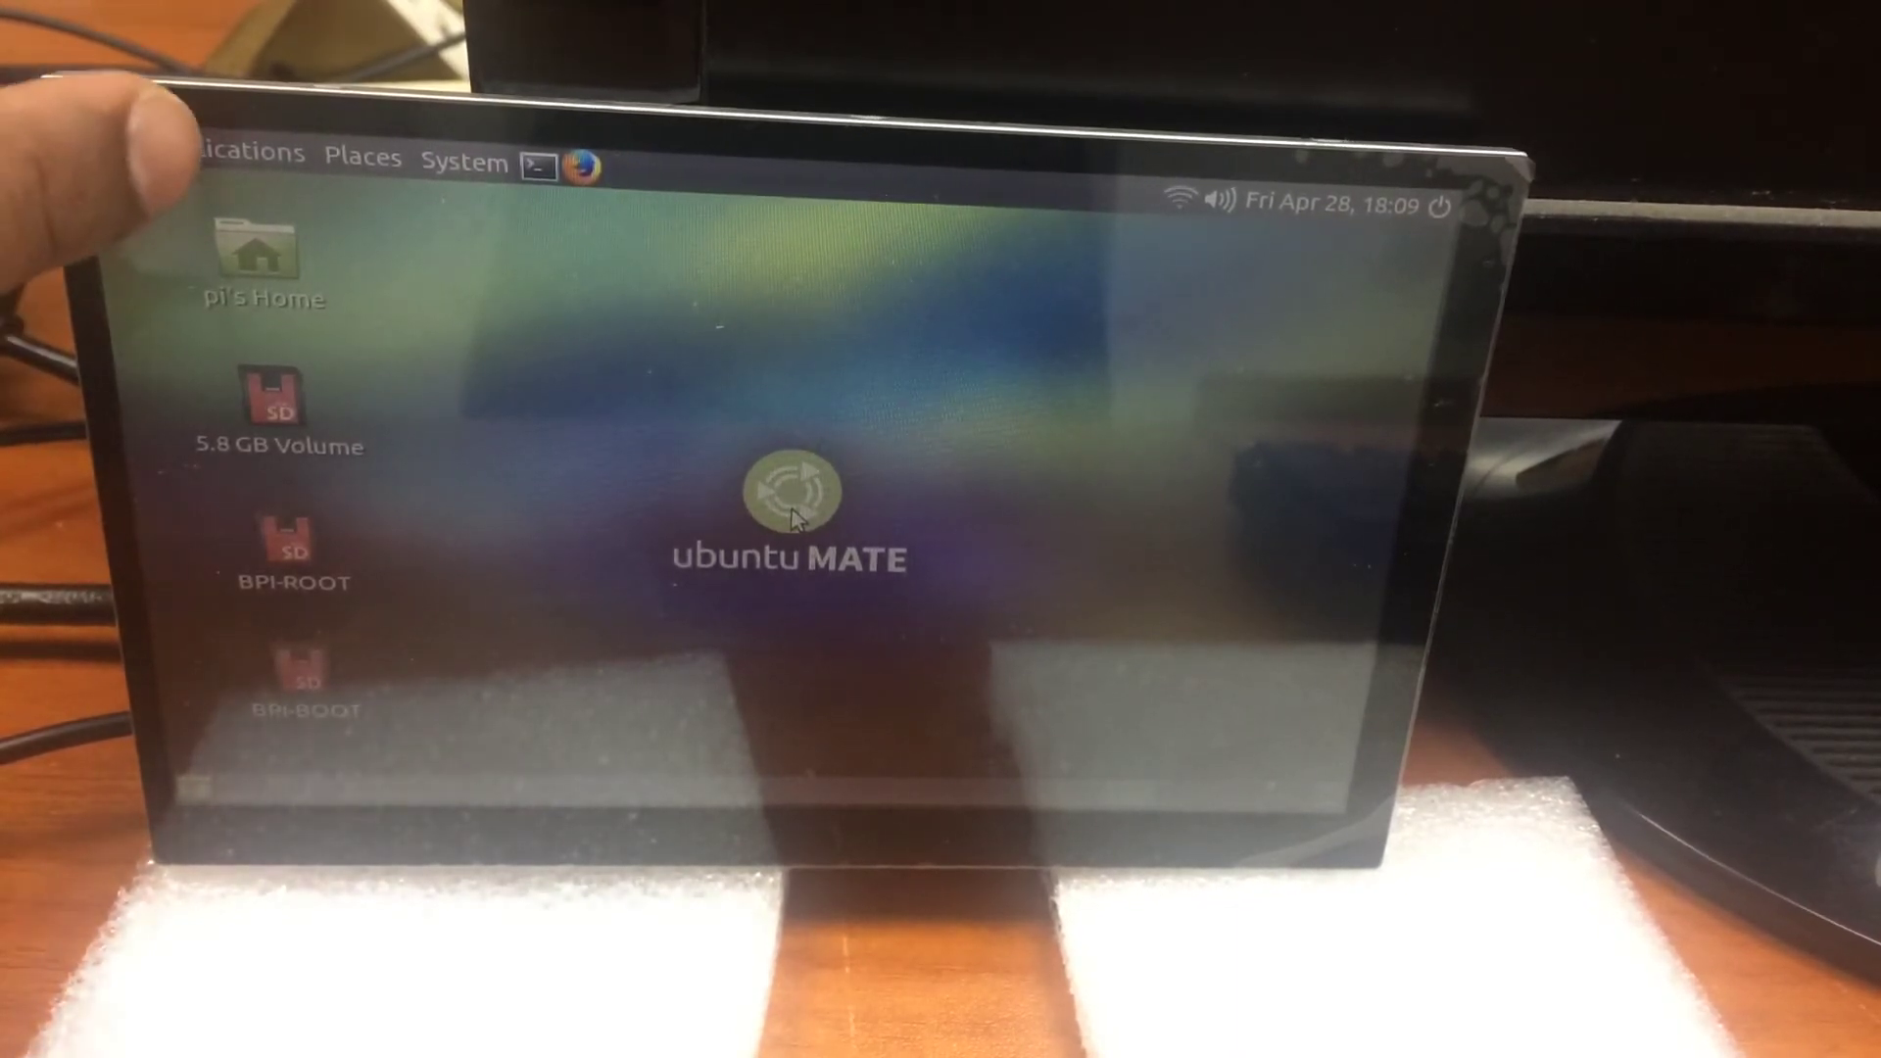
click(187, 157)
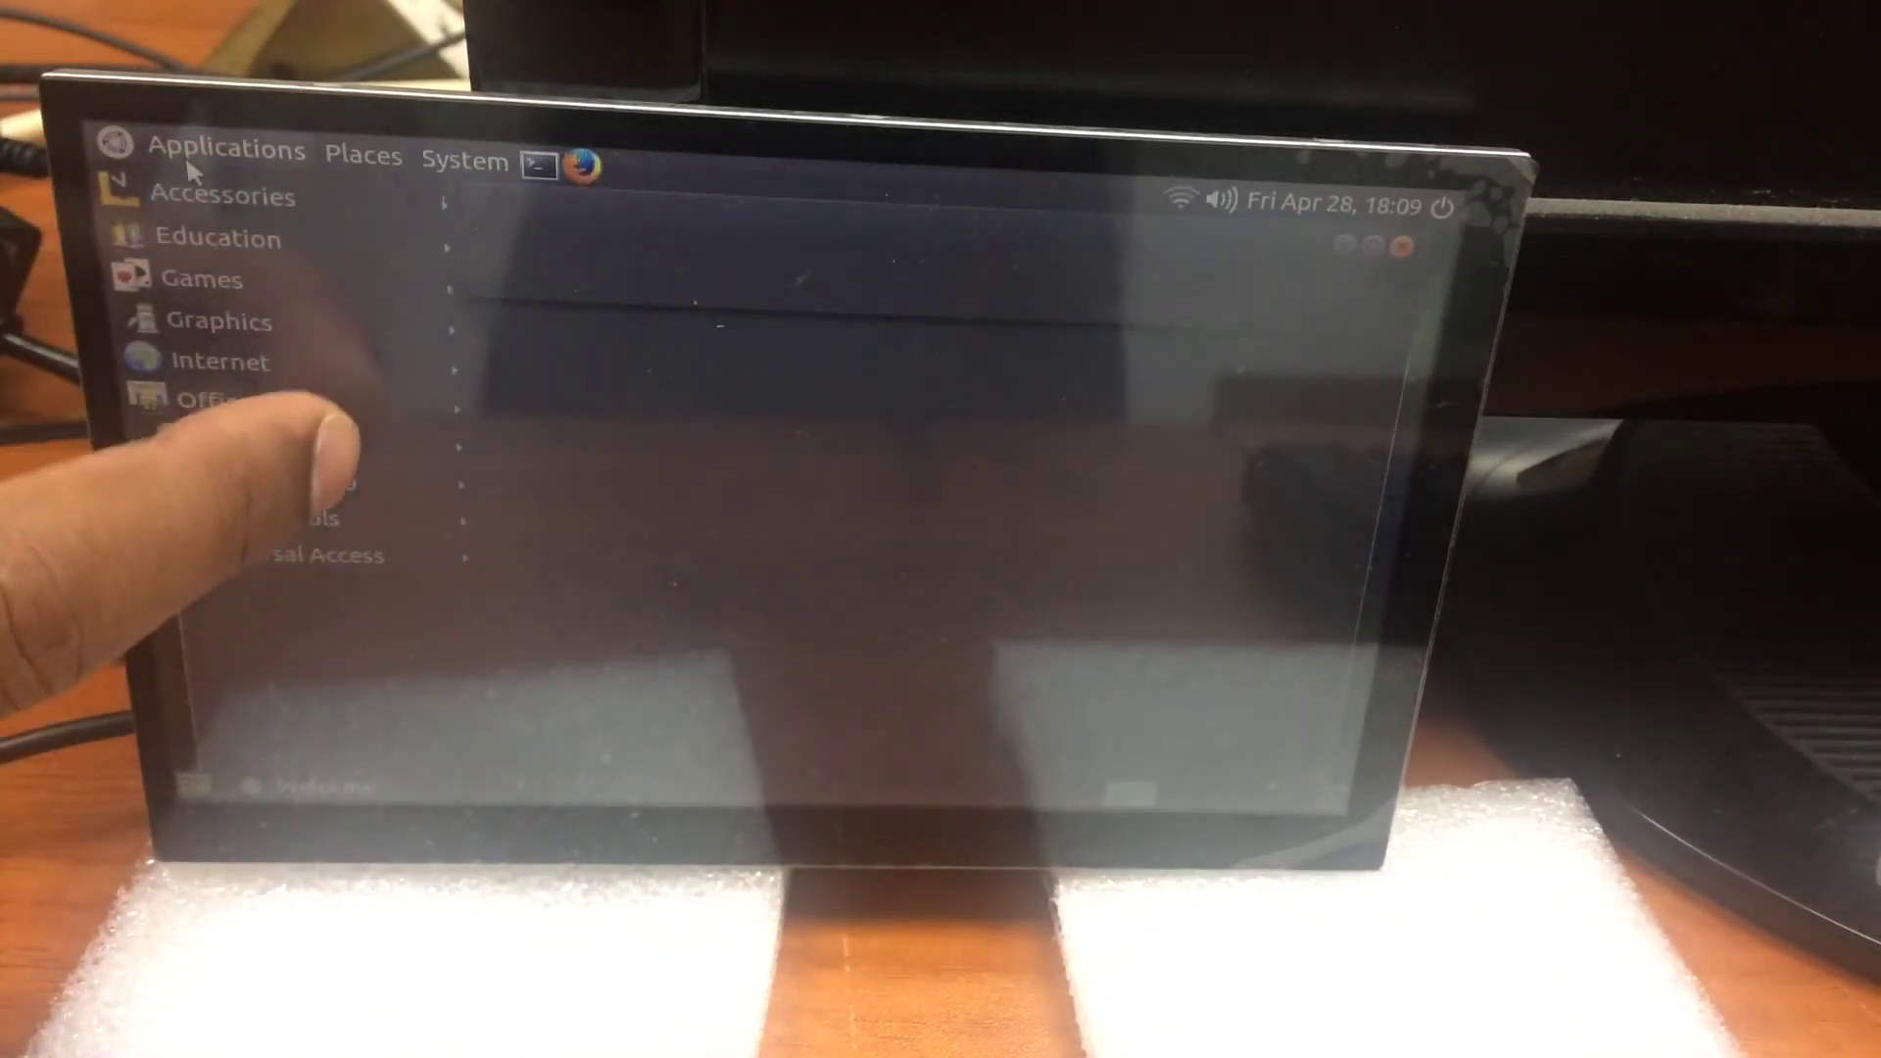
click(1374, 277)
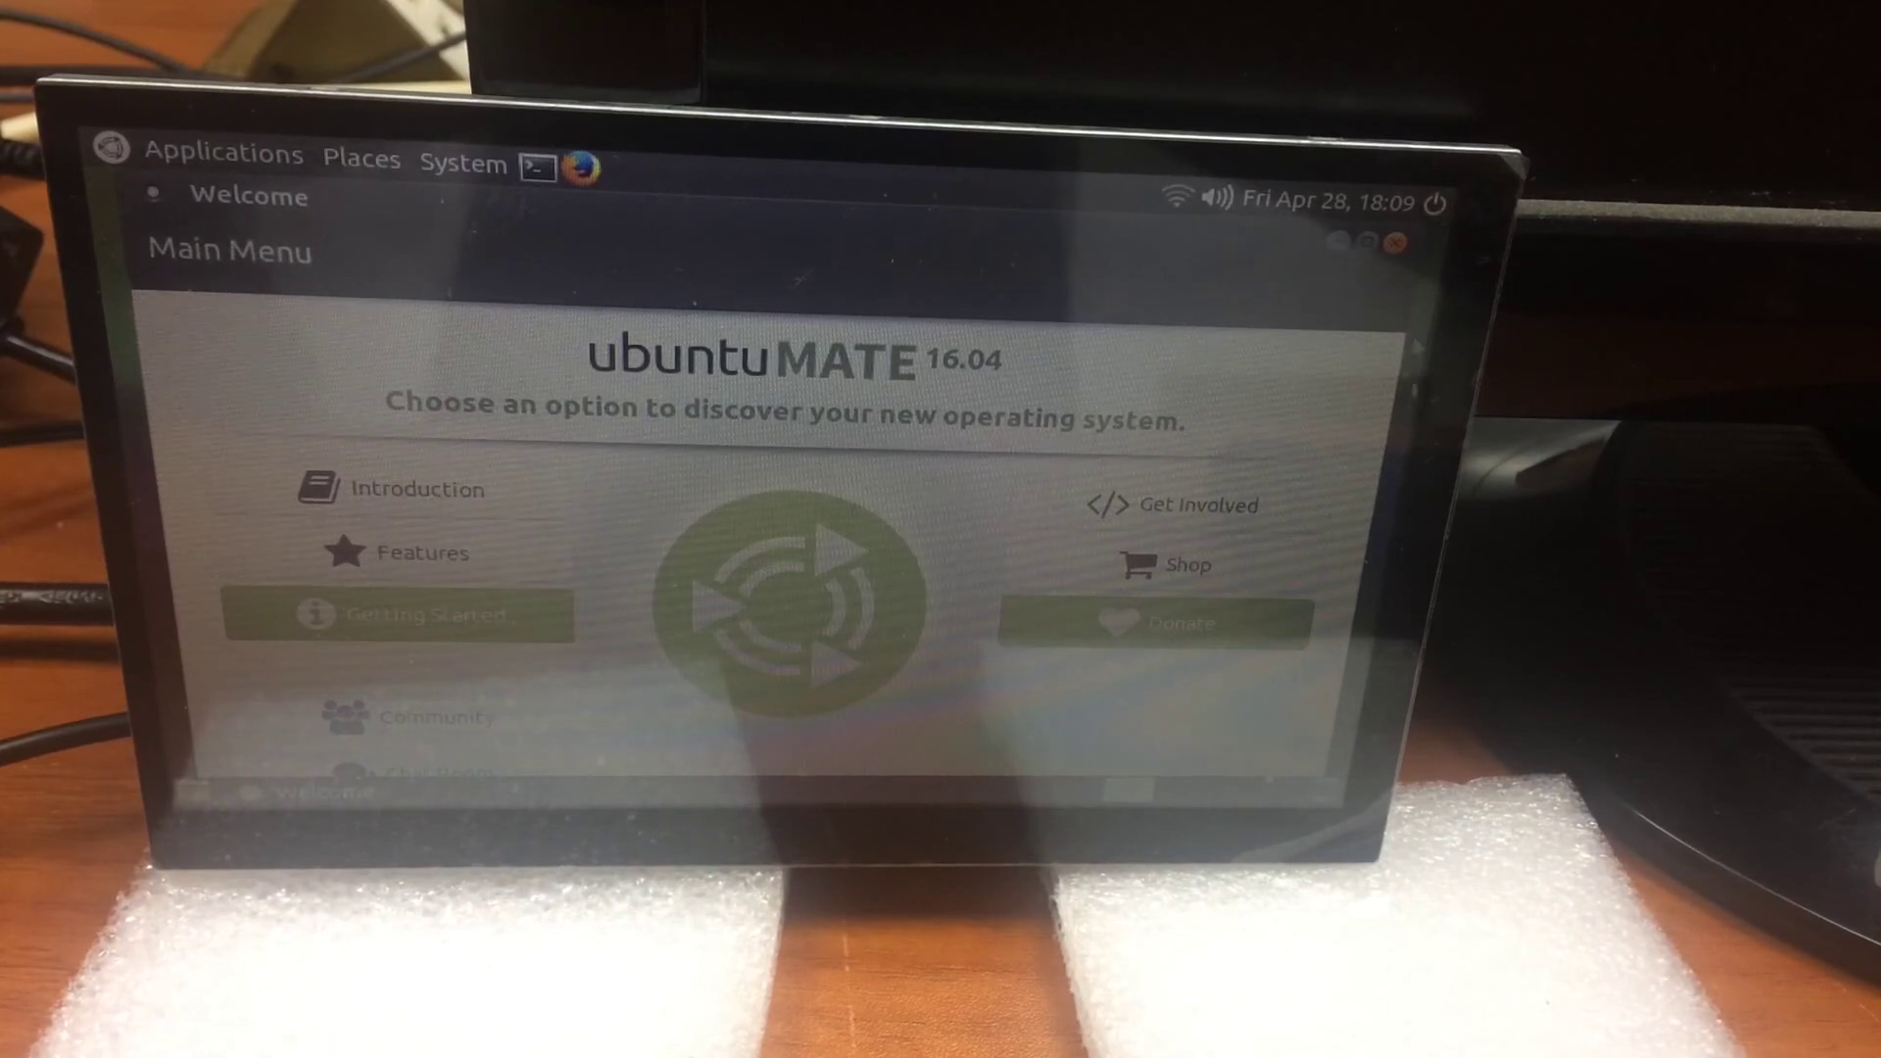
click(1395, 243)
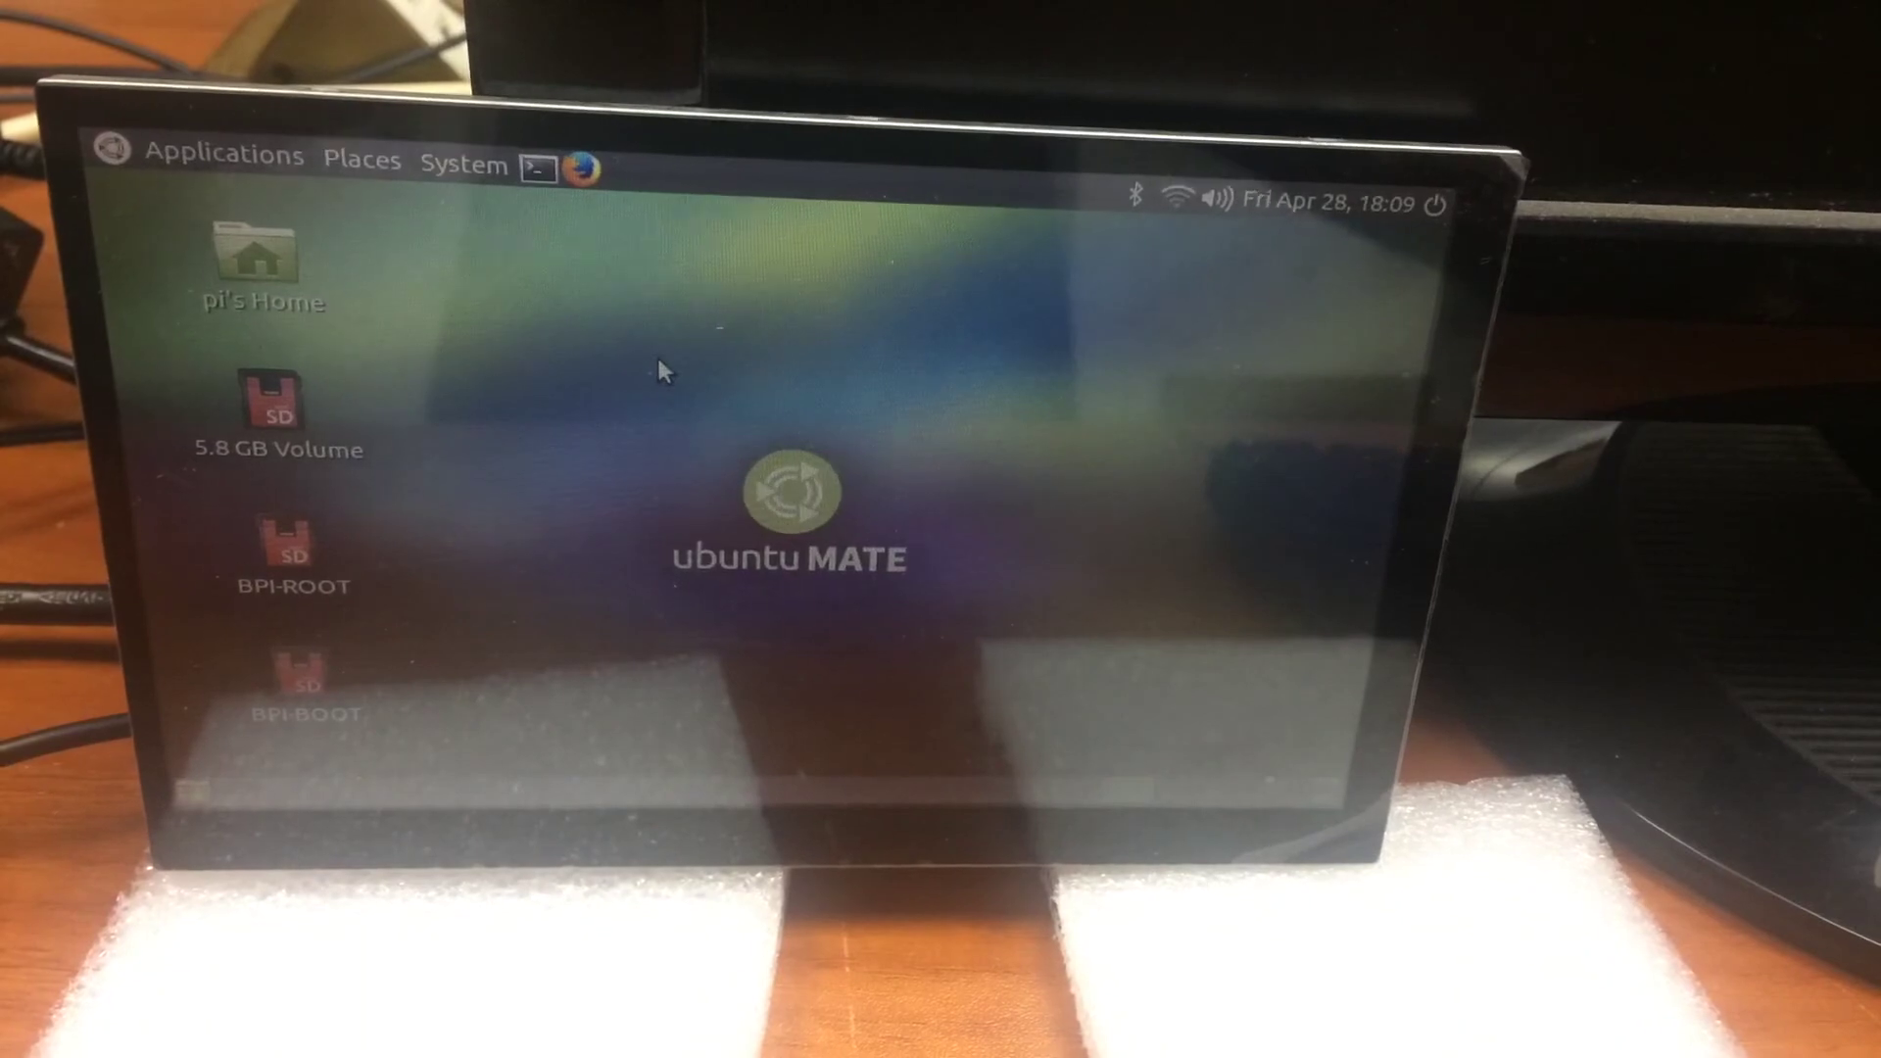